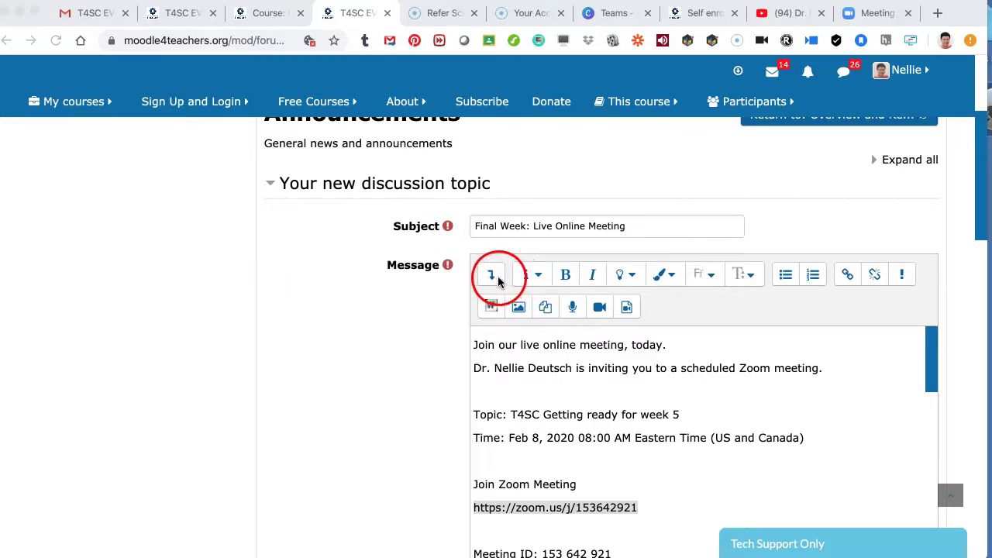
Show the message editor's full set of formatting tools and select the Zoom meeting URL in the announcement text.
{"action": "scroll", "coordinate": [498, 281], "scroll_direction": "up", "scroll_amount": 1}
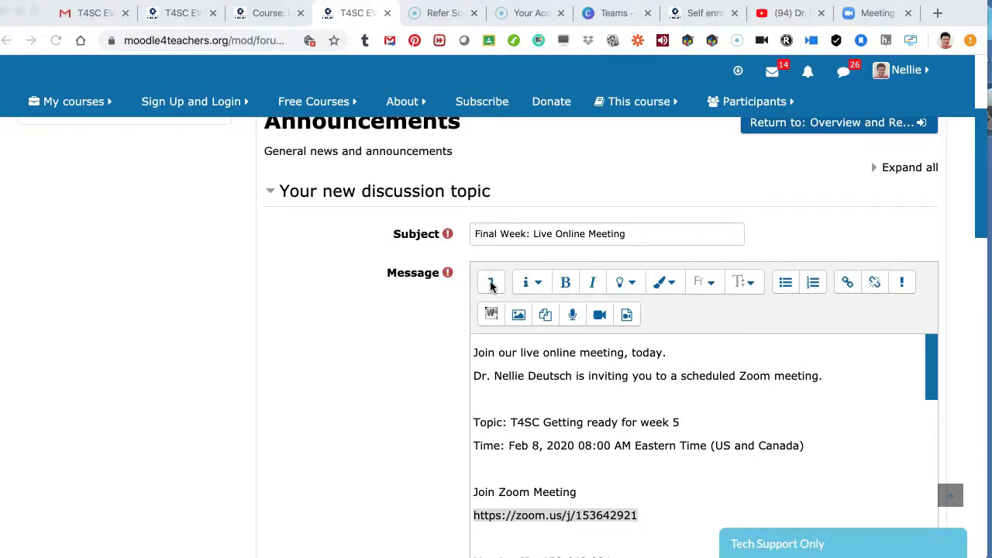
{"action": "left_click", "coordinate": [491, 283]}
{"action": "left_click", "coordinate": [490, 284]}
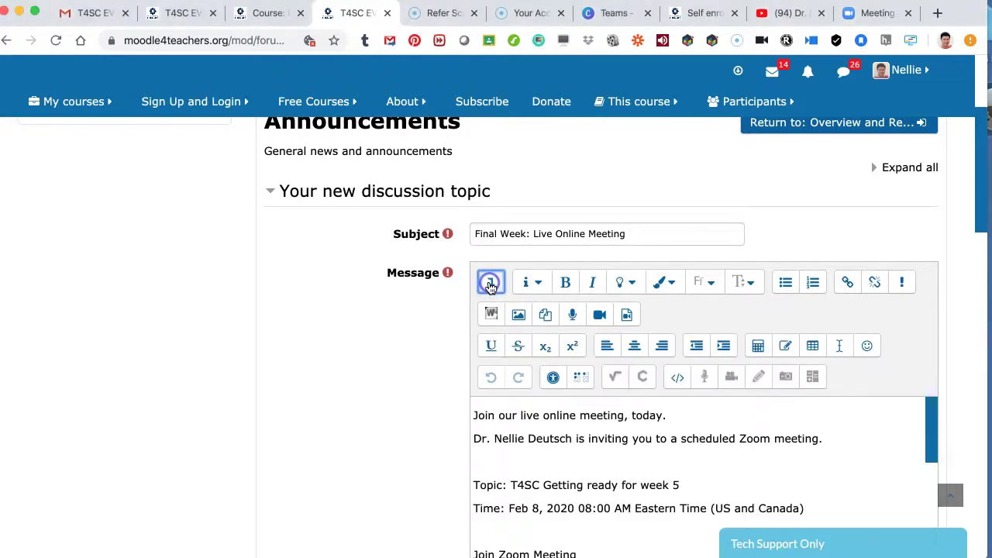
{"action": "scroll", "coordinate": [531, 409], "scroll_direction": "down", "scroll_amount": 2}
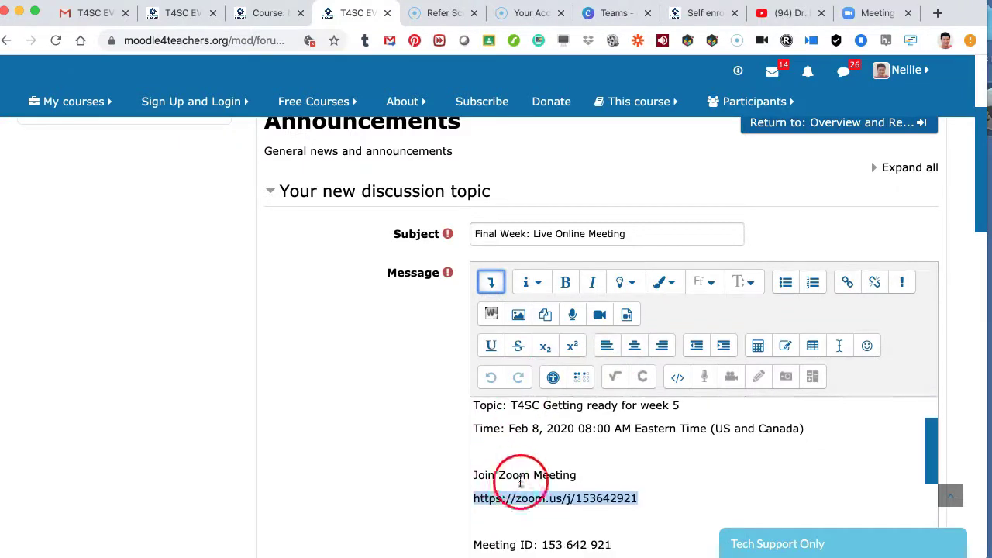
{"action": "left_click_drag", "start_coordinate": [486, 498], "coordinate": [649, 498]}
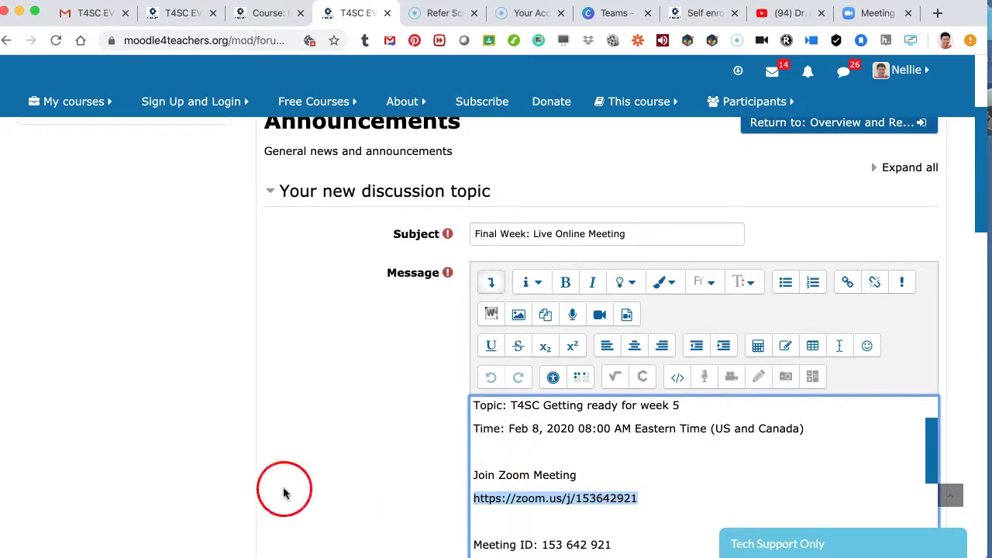
{"action": "left_click", "coordinate": [901, 70]}
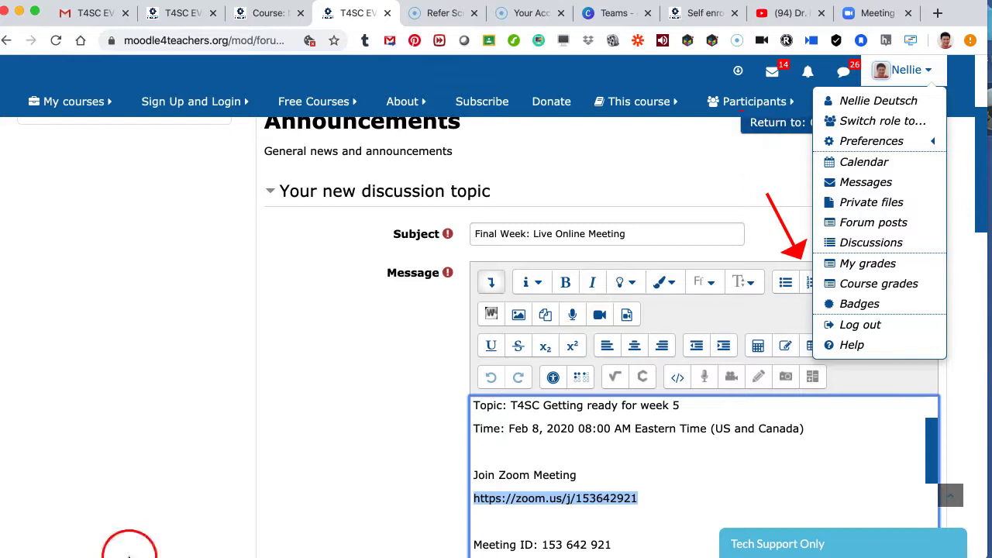
{"action": "left_click", "coordinate": [140, 432]}
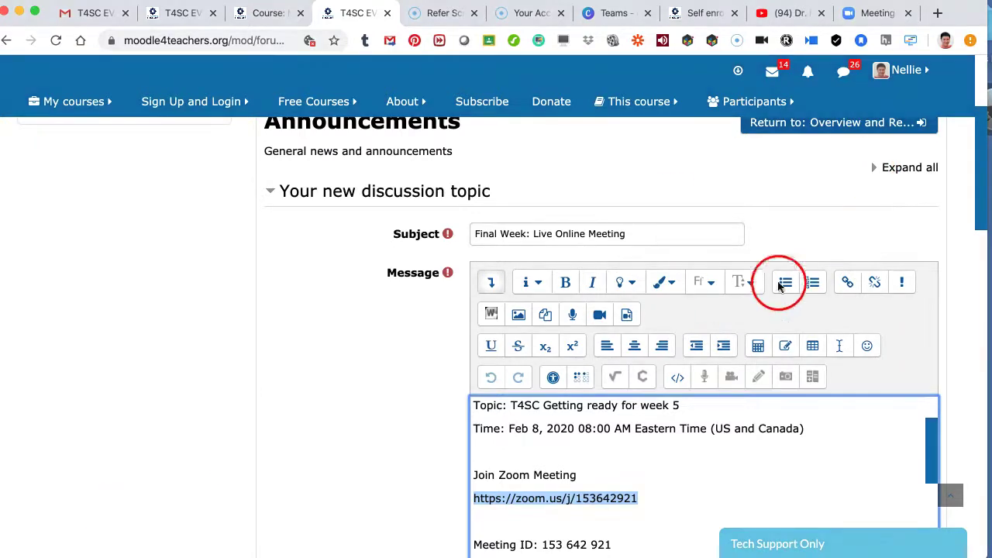
{"action": "left_click", "coordinate": [848, 282]}
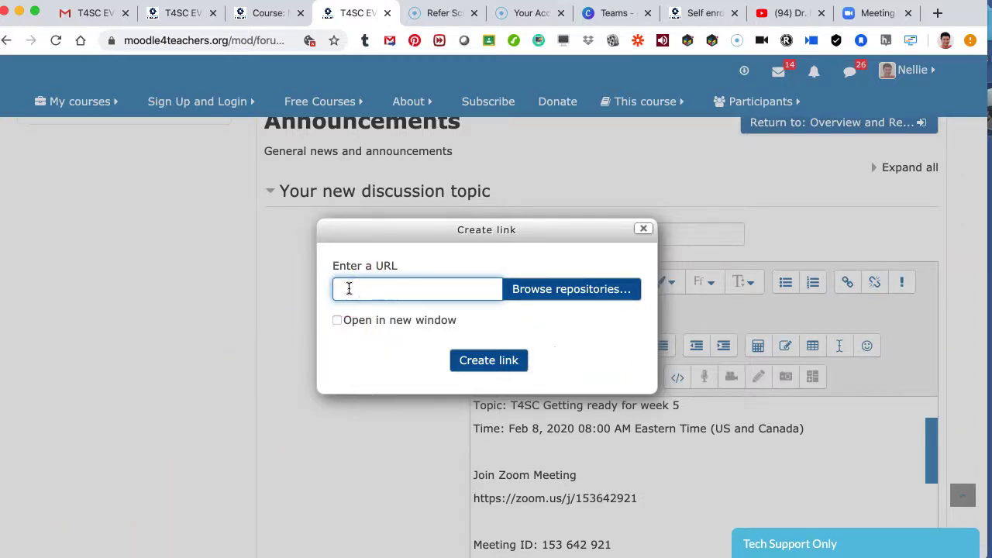
{"action": "left_click", "coordinate": [337, 320]}
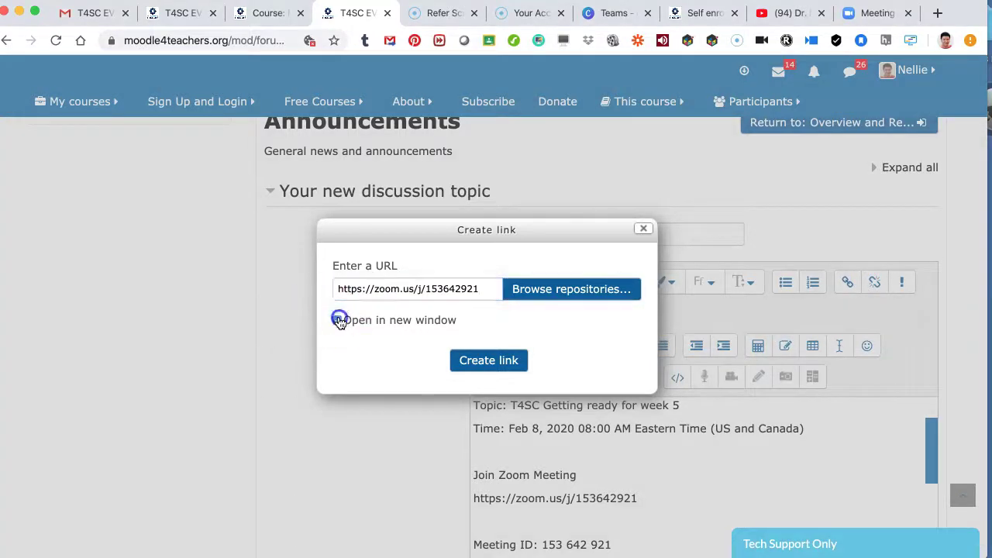
{"action": "left_click", "coordinate": [490, 360]}
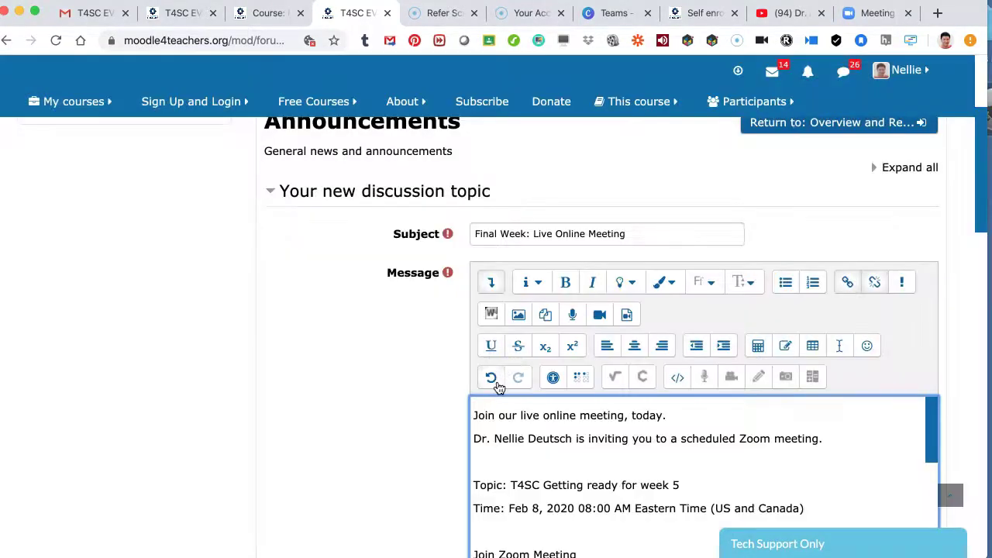
{"action": "scroll", "coordinate": [499, 388], "scroll_direction": "down", "scroll_amount": 3}
{"action": "left_click", "coordinate": [642, 445]}
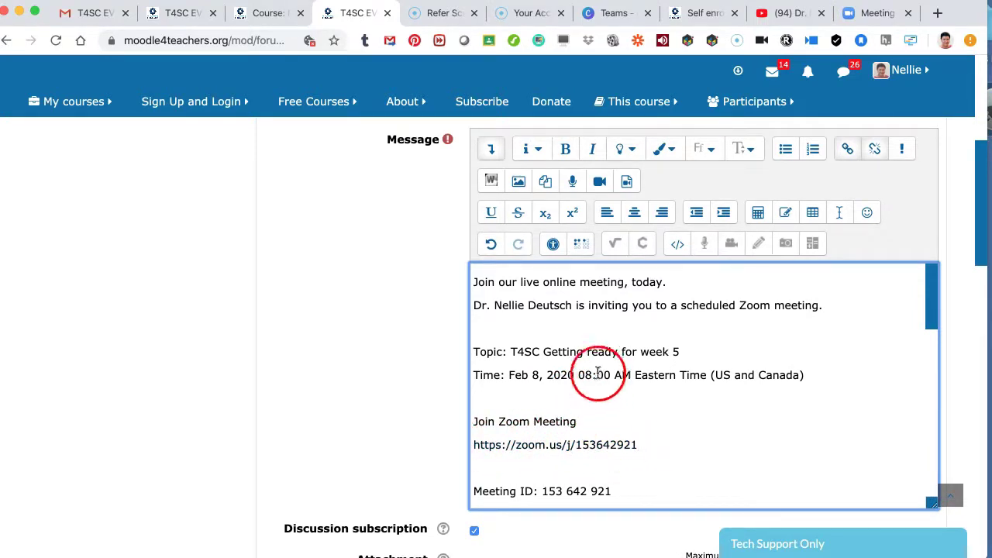
Save the changes to the "Final Week: Live Online Meeting" announcement.
{"action": "scroll", "coordinate": [377, 401], "scroll_direction": "down", "scroll_amount": 8}
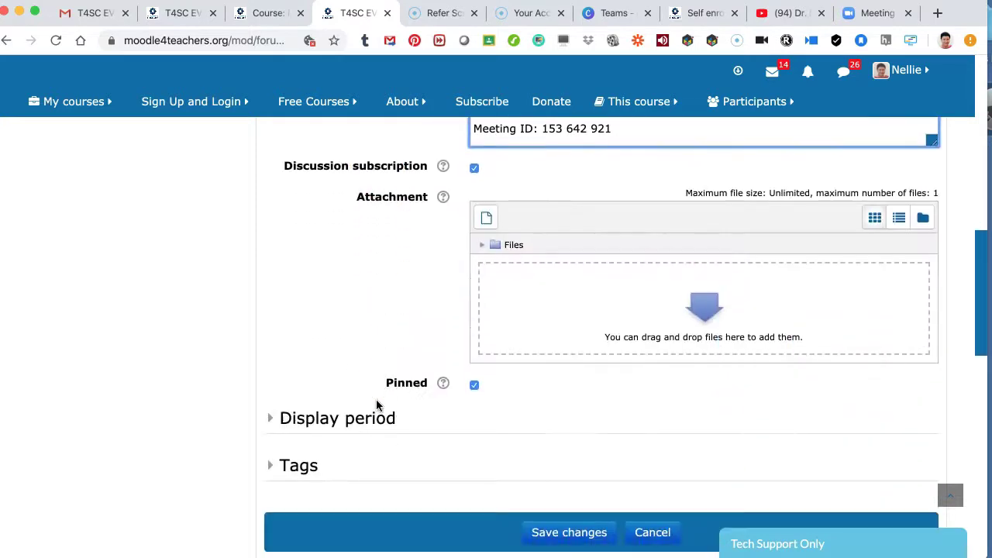
{"action": "scroll", "coordinate": [375, 399], "scroll_direction": "down", "scroll_amount": 2}
{"action": "left_click", "coordinate": [564, 430]}
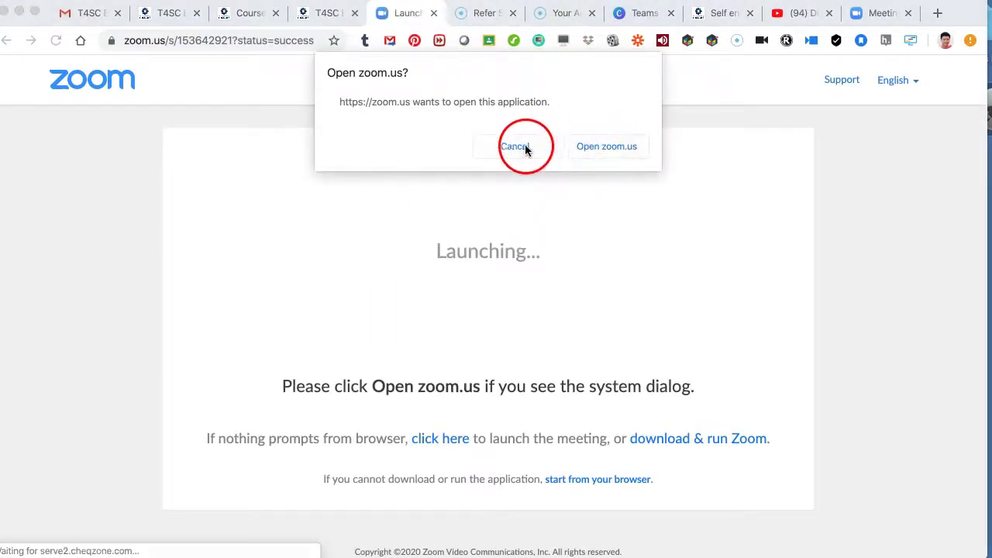
Cancel launching the Zoom application, close the launch page and return to the posted announcement.
{"action": "left_click", "coordinate": [516, 147]}
{"action": "left_click", "coordinate": [434, 13]}
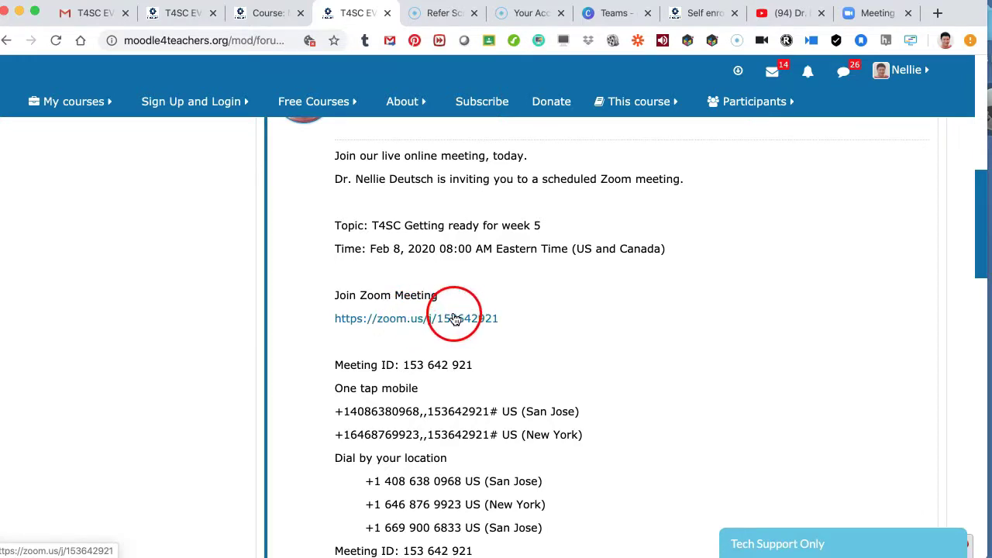
{"action": "scroll", "coordinate": [454, 320], "scroll_direction": "up", "scroll_amount": 5}
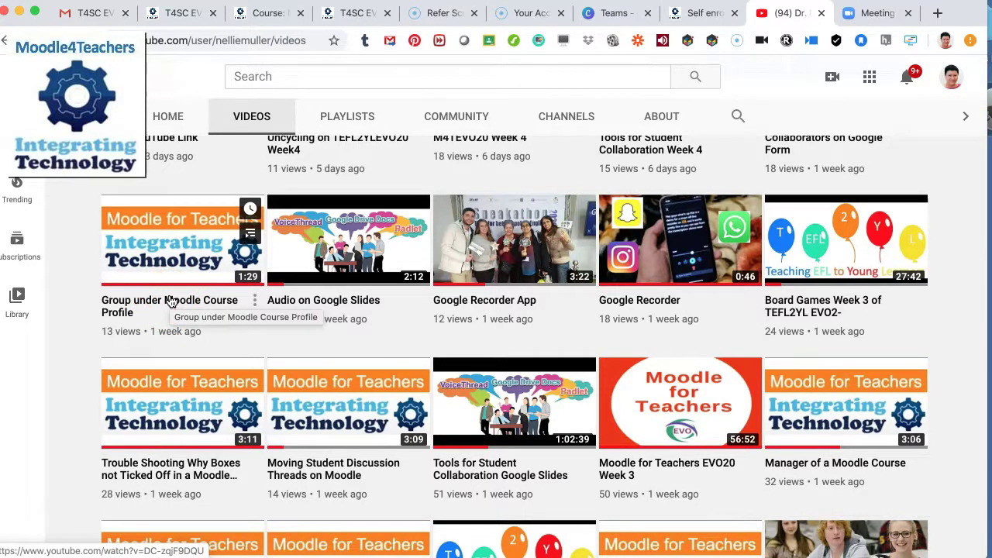
Open the YouTube video "Group under Moodle Course Profile", copy its share link and dismiss the sharing dialog.
{"action": "left_click", "coordinate": [171, 302]}
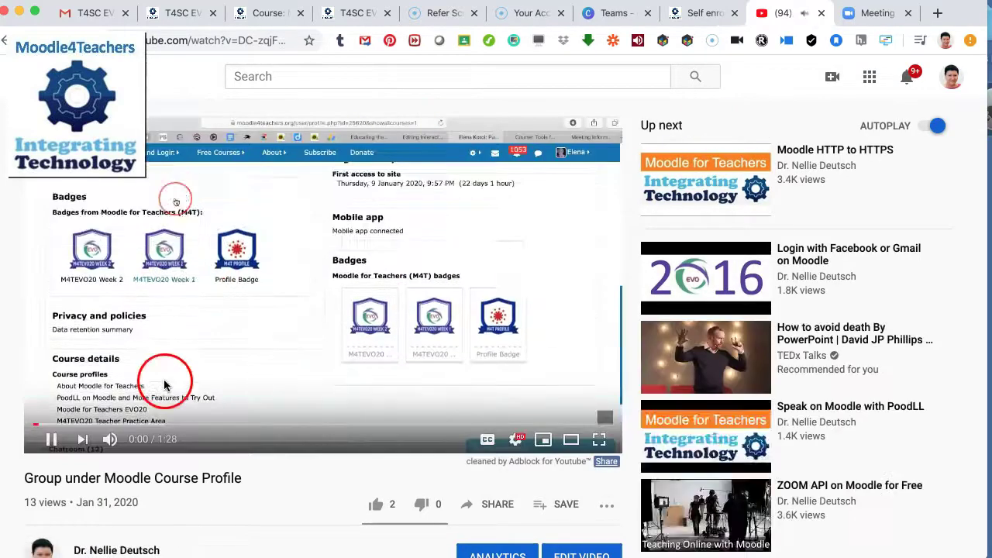
{"action": "scroll", "coordinate": [322, 310], "scroll_direction": "down", "scroll_amount": 3}
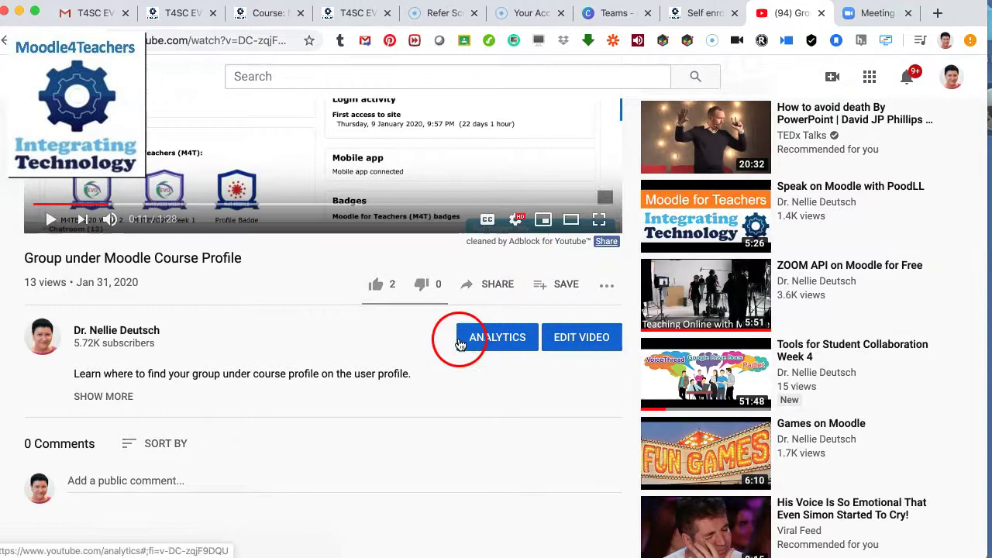
{"action": "left_click", "coordinate": [497, 283]}
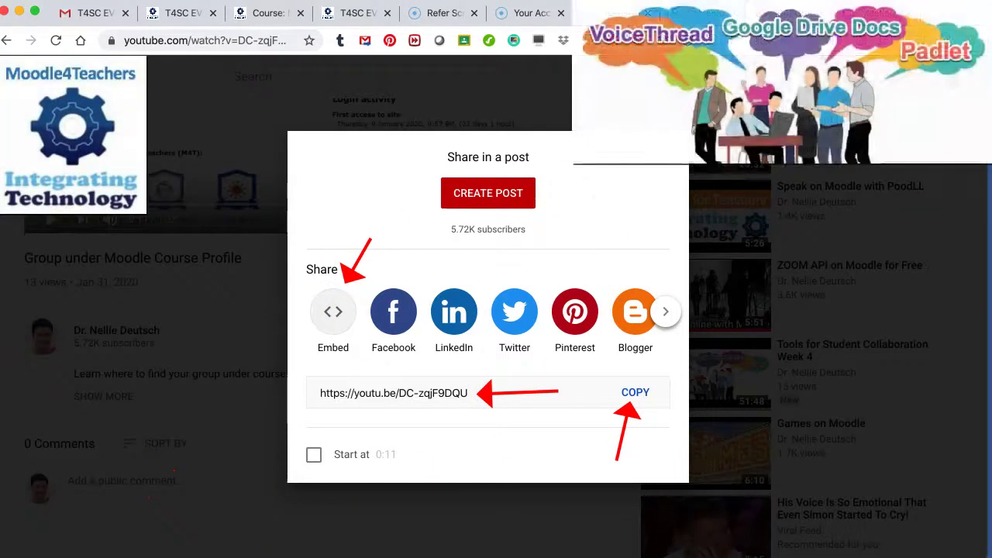
{"action": "left_click", "coordinate": [379, 397]}
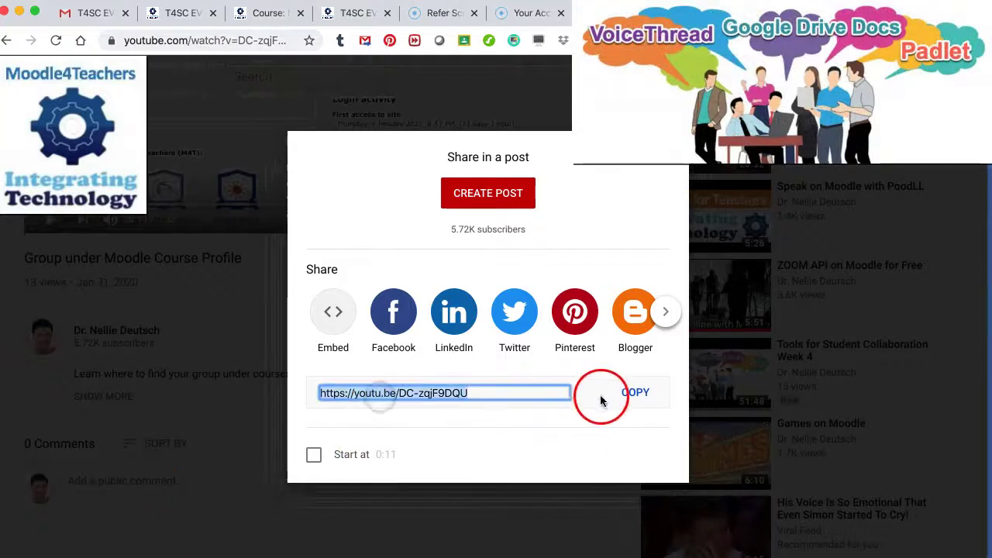
{"action": "left_click", "coordinate": [632, 393]}
{"action": "left_click", "coordinate": [899, 80]}
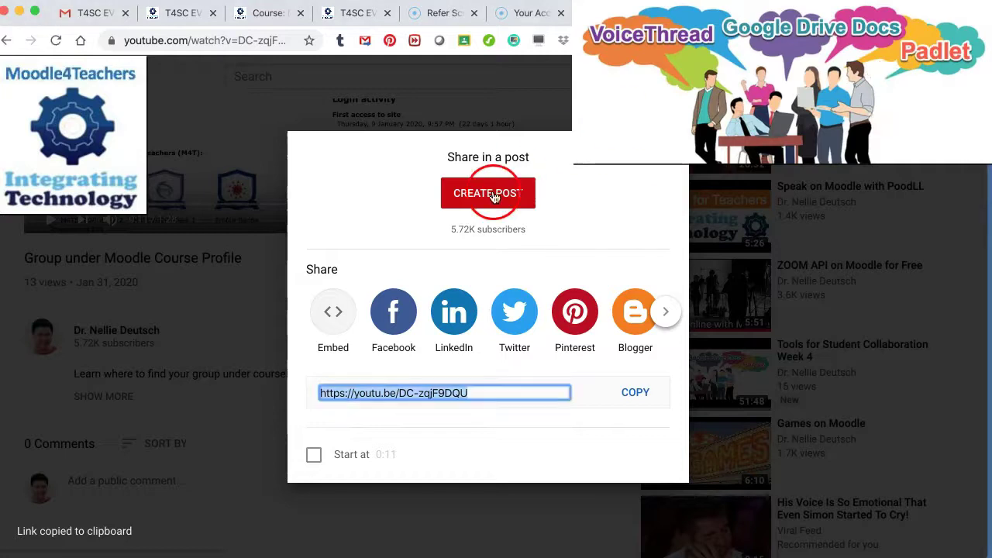
Close the browser page with the Moodle self-enrolment settings.
{"action": "left_click", "coordinate": [716, 25]}
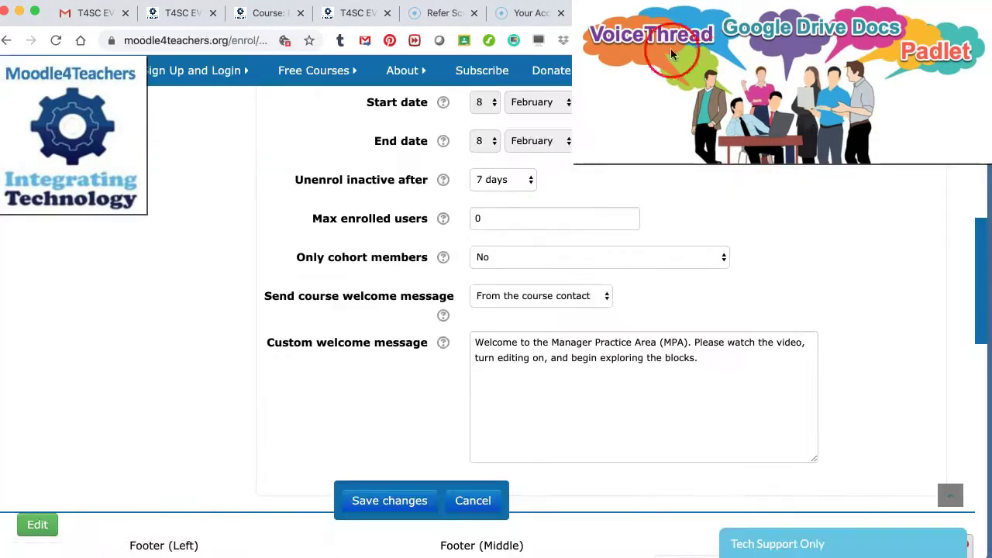
{"action": "left_click", "coordinate": [509, 265]}
{"action": "left_click", "coordinate": [591, 87]}
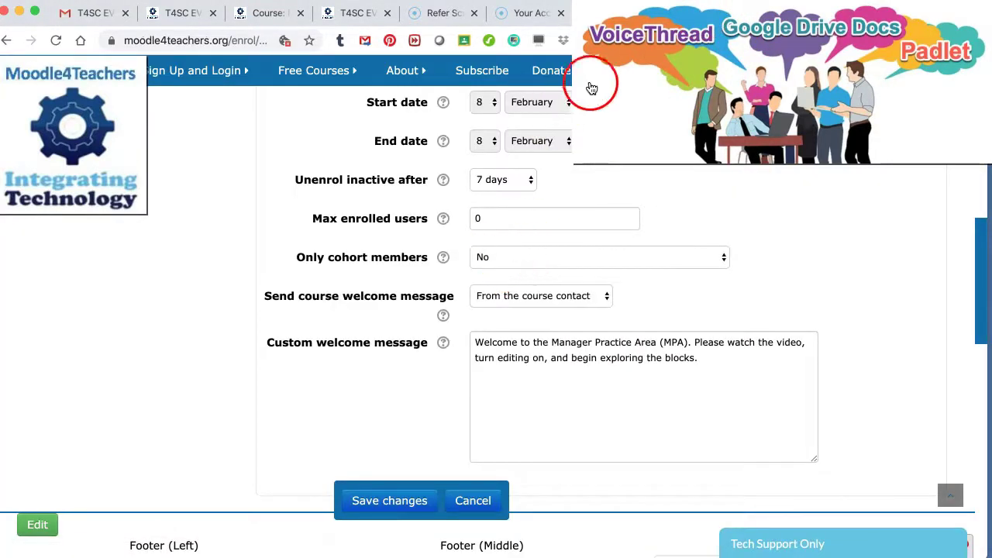
{"action": "left_click", "coordinate": [731, 16]}
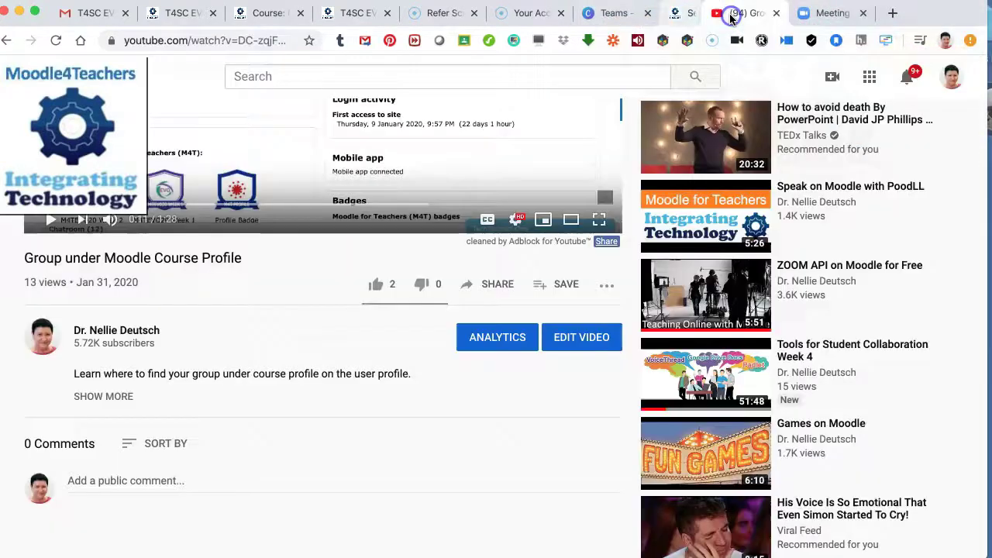
Return to the "Final Week: Live Online Meeting" announcement in Moodle and open the post for editing.
{"action": "left_click", "coordinate": [325, 16]}
{"action": "scroll", "coordinate": [500, 385], "scroll_direction": "down", "scroll_amount": 2}
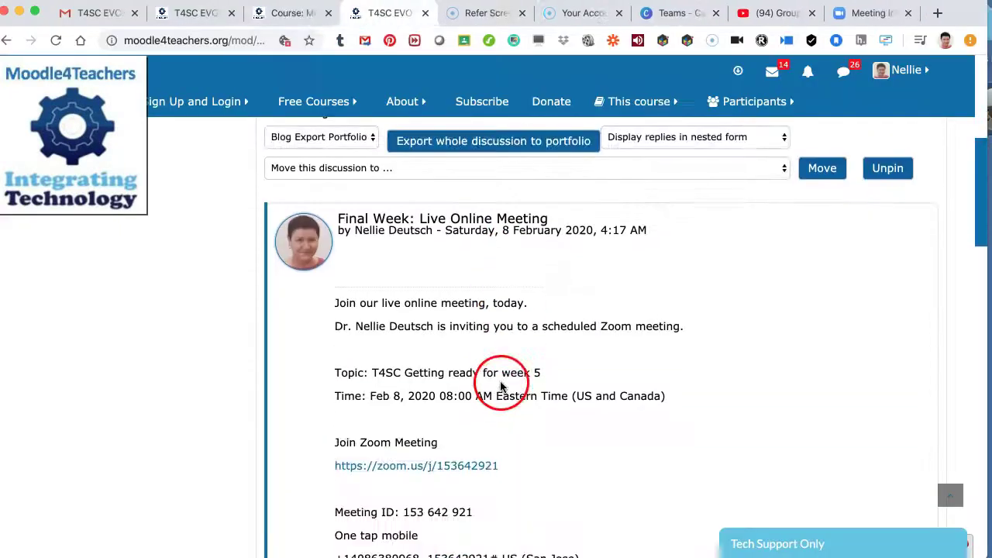
{"action": "scroll", "coordinate": [500, 385], "scroll_direction": "down", "scroll_amount": 9}
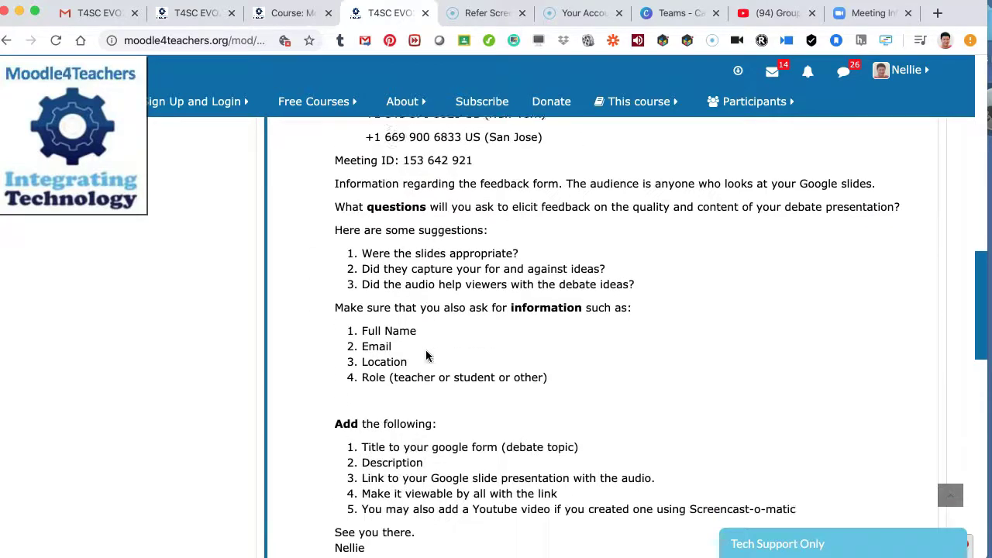
{"action": "scroll", "coordinate": [426, 355], "scroll_direction": "down", "scroll_amount": 6}
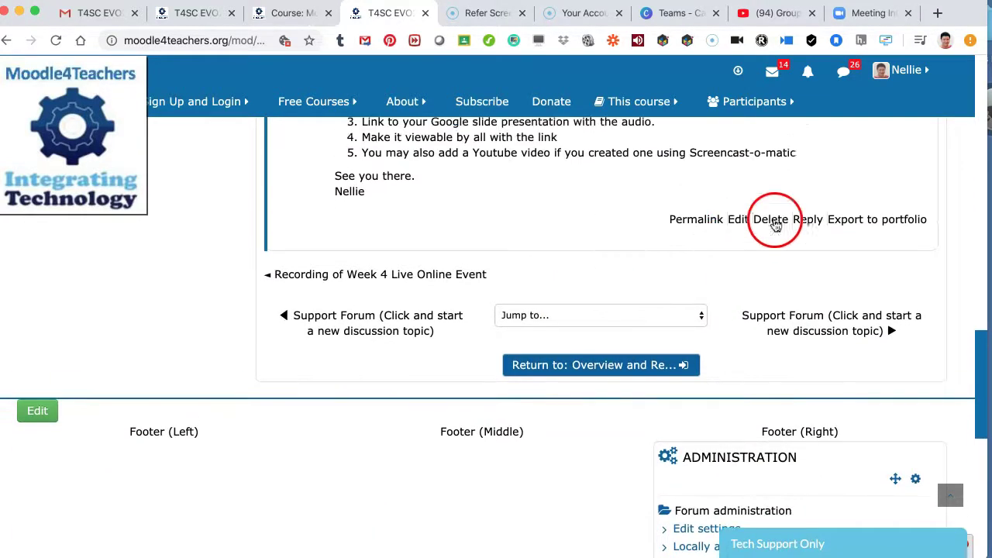
{"action": "left_click", "coordinate": [738, 220]}
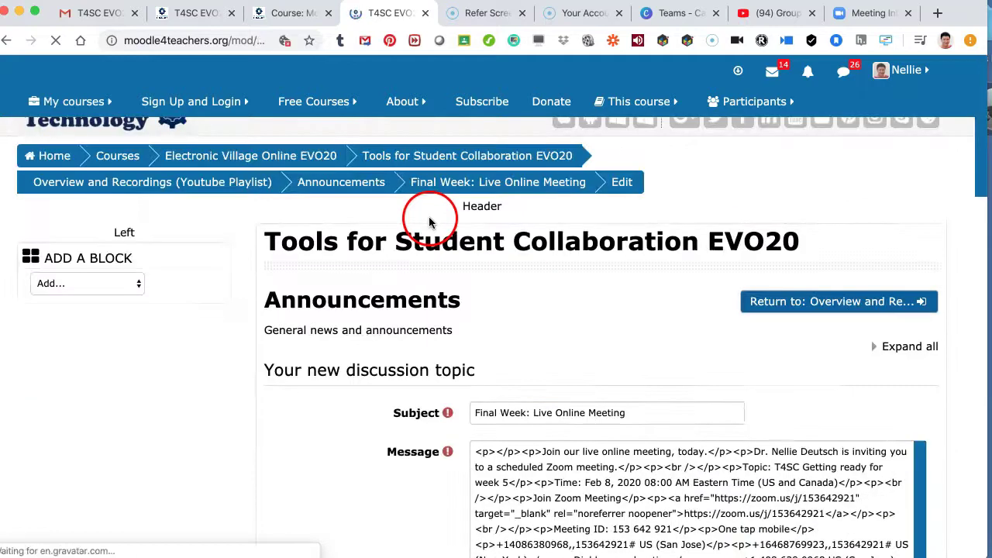
Start a new line below the signature at the end of the announcement message.
{"action": "scroll", "coordinate": [559, 310], "scroll_direction": "down", "scroll_amount": 3}
{"action": "scroll", "coordinate": [559, 310], "scroll_direction": "down", "scroll_amount": 4}
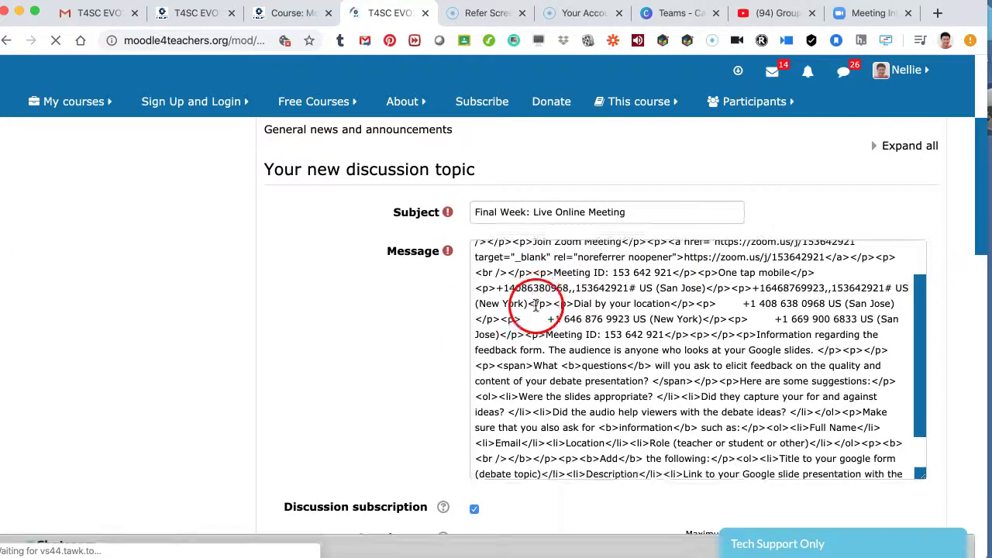
{"action": "scroll", "coordinate": [542, 318], "scroll_direction": "down", "scroll_amount": 10}
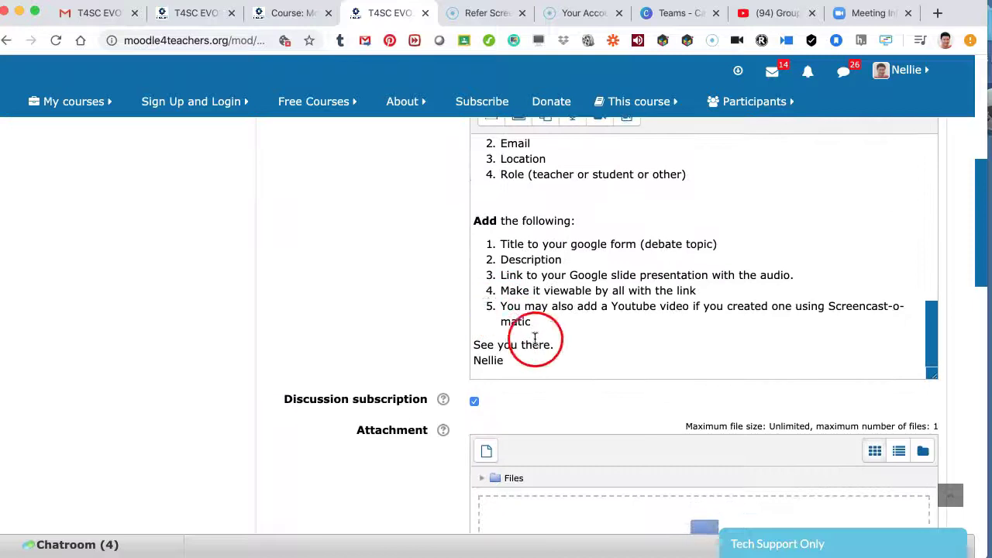
{"action": "left_click", "coordinate": [517, 358]}
{"action": "key", "text": "Return"}
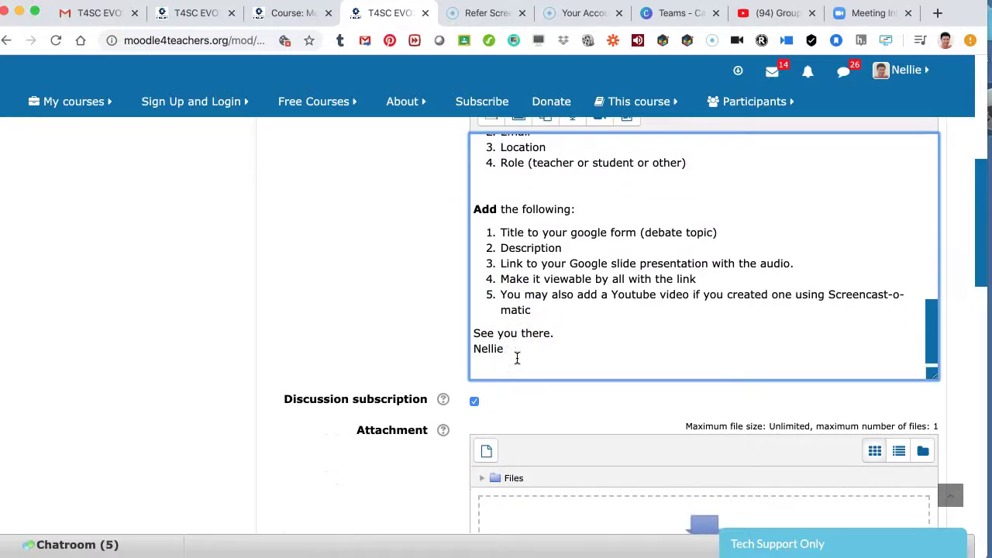
Insert the copied YouTube video URL as a link on the new line, set to open in a new window.
{"action": "scroll", "coordinate": [620, 318], "scroll_direction": "up", "scroll_amount": 10}
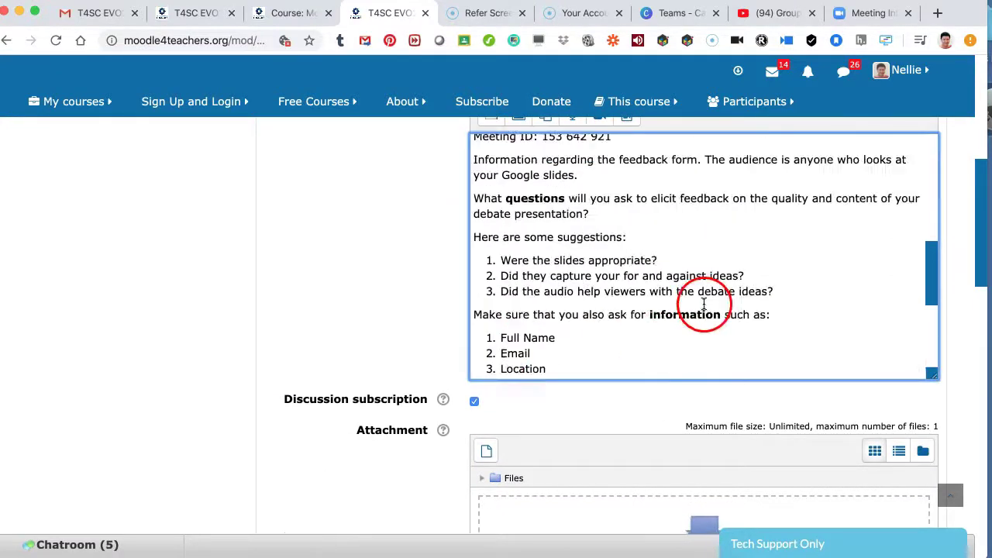
{"action": "scroll", "coordinate": [792, 250], "scroll_direction": "up", "scroll_amount": 5}
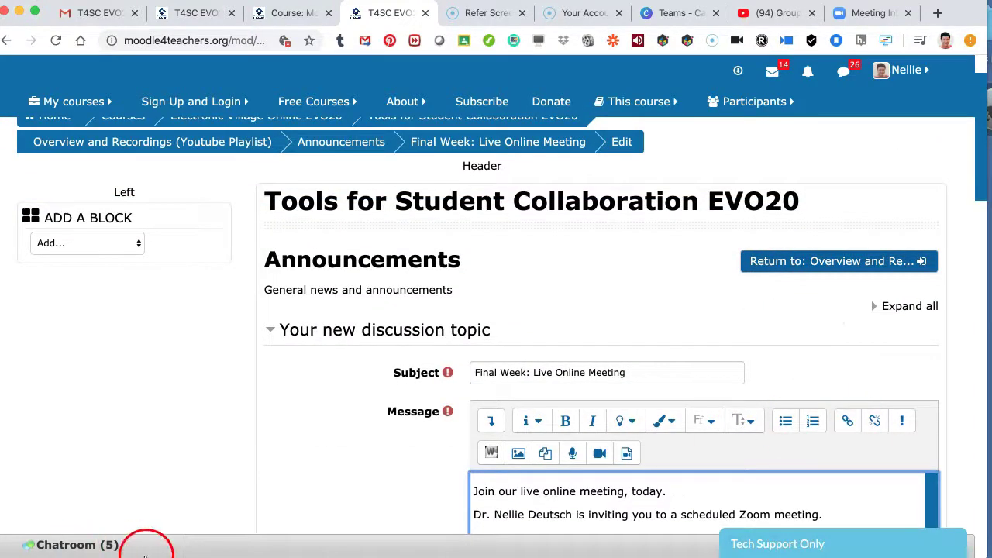
{"action": "left_click_drag", "start_coordinate": [851, 348], "coordinate": [847, 392]}
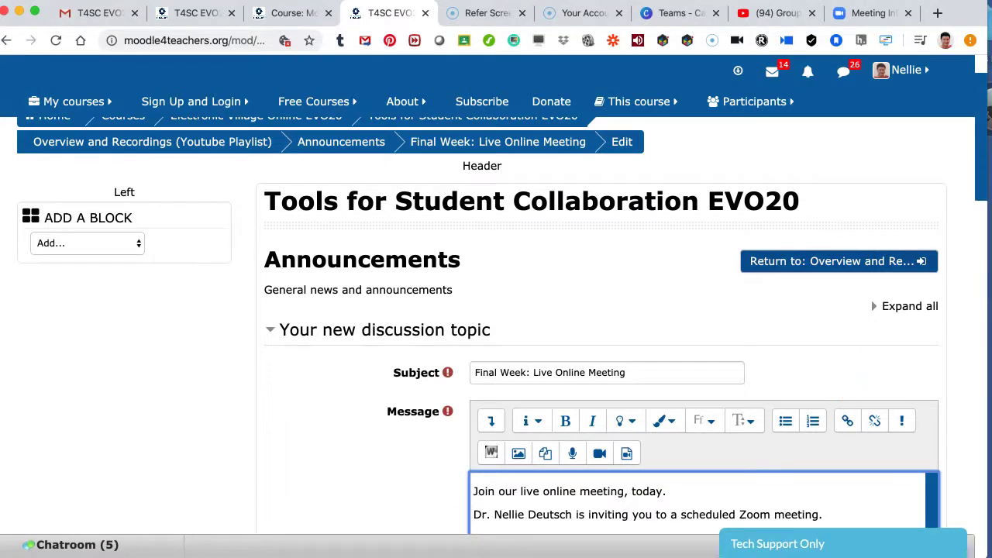
{"action": "left_click", "coordinate": [846, 421]}
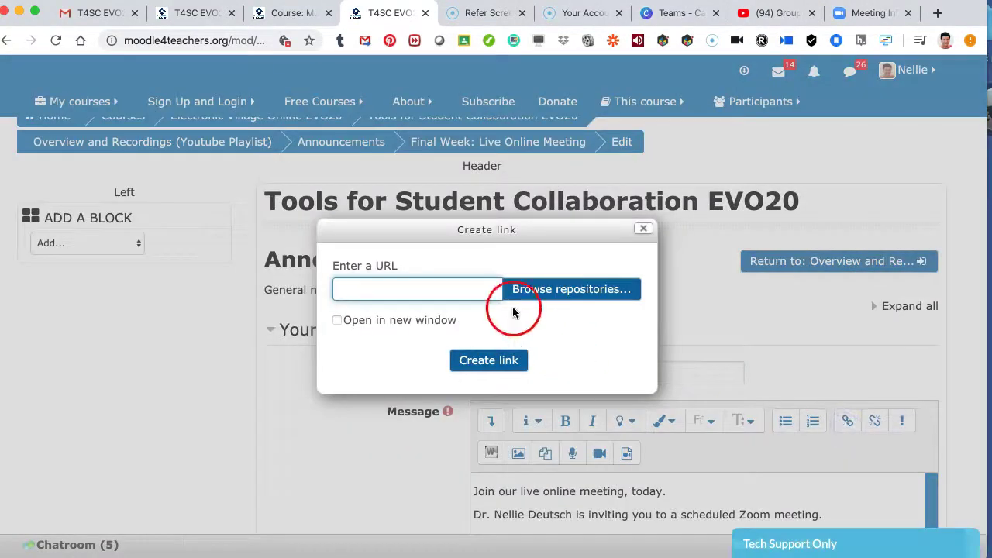
{"action": "left_click", "coordinate": [416, 288]}
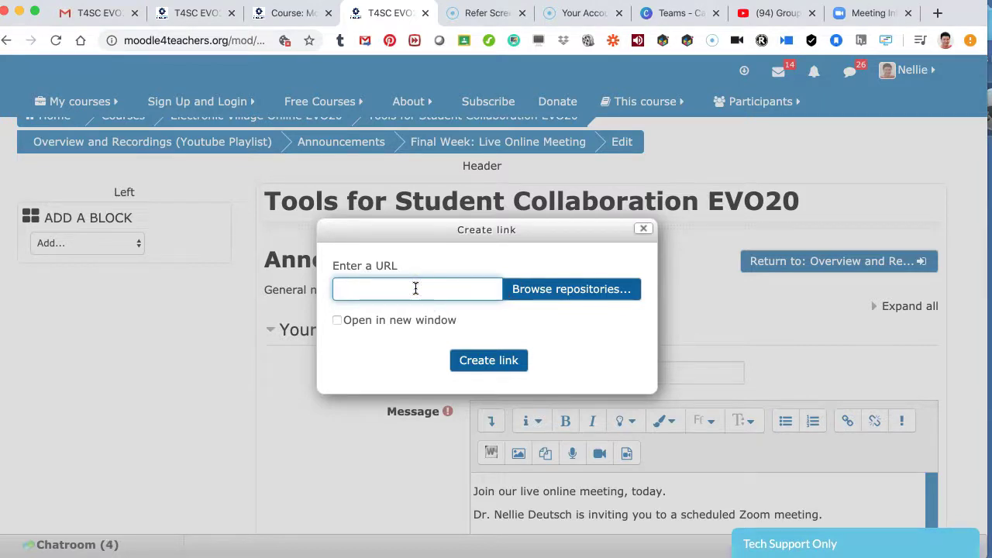
{"action": "left_click", "coordinate": [337, 320]}
{"action": "left_click", "coordinate": [486, 360]}
{"action": "scroll", "coordinate": [464, 355], "scroll_direction": "down", "scroll_amount": 10}
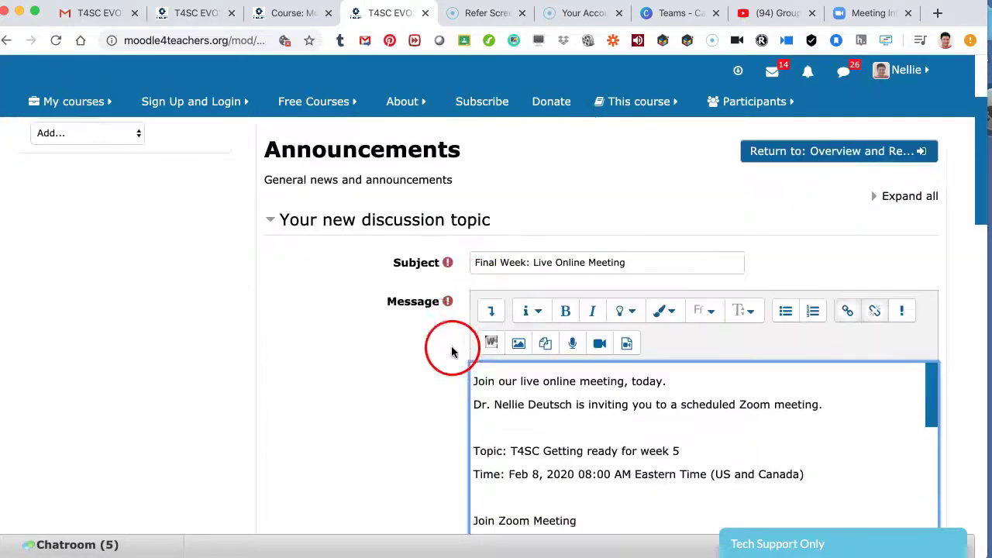
Save the edited announcement and check the embedded YouTube video at the end of the published post.
{"action": "scroll", "coordinate": [629, 181], "scroll_direction": "down", "scroll_amount": 15}
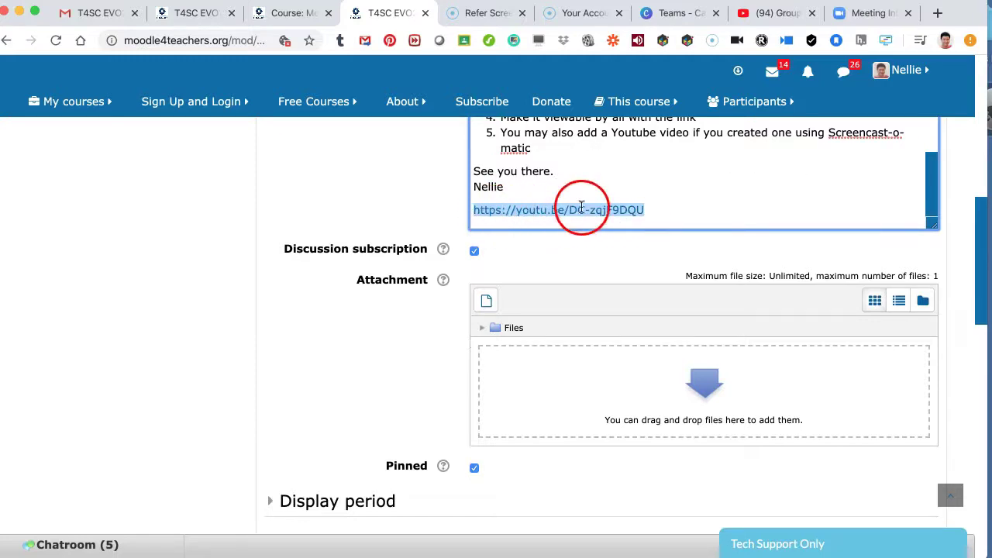
{"action": "scroll", "coordinate": [312, 414], "scroll_direction": "down", "scroll_amount": 6}
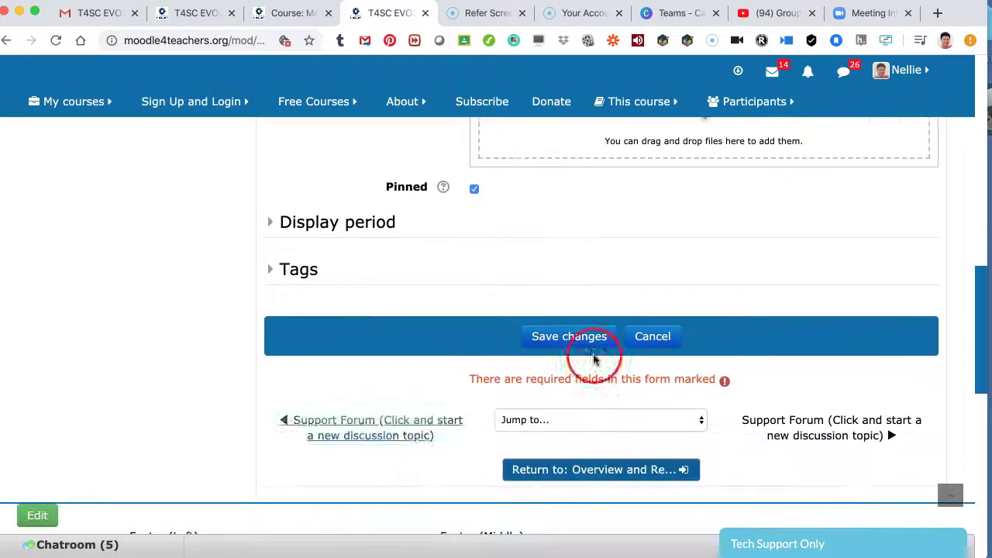
{"action": "left_click", "coordinate": [576, 345]}
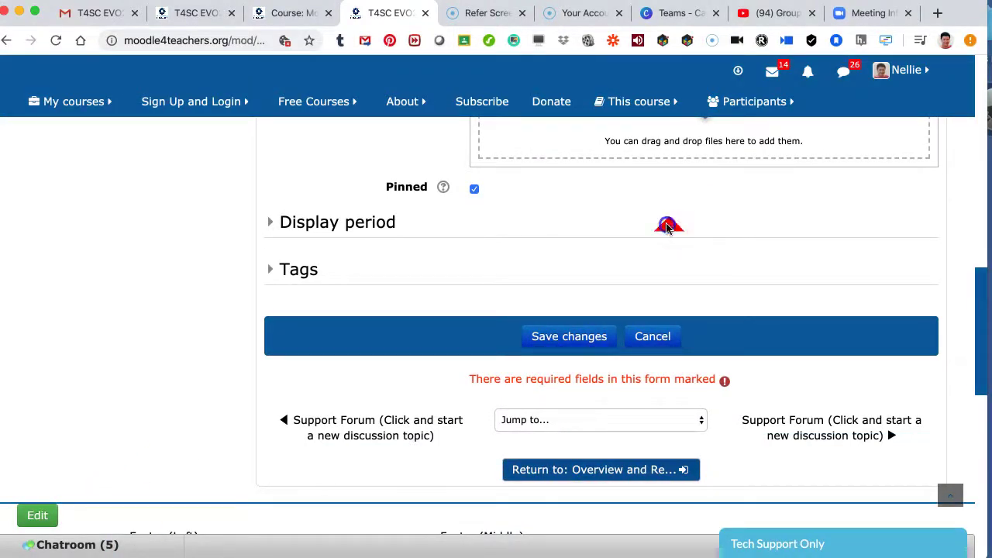
{"action": "left_click", "coordinate": [558, 346]}
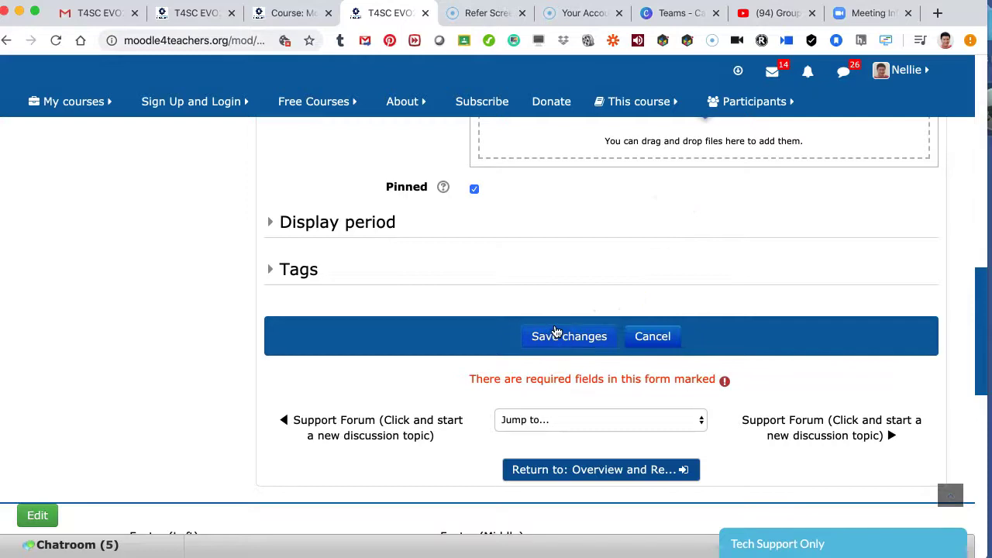
{"action": "left_click", "coordinate": [554, 332]}
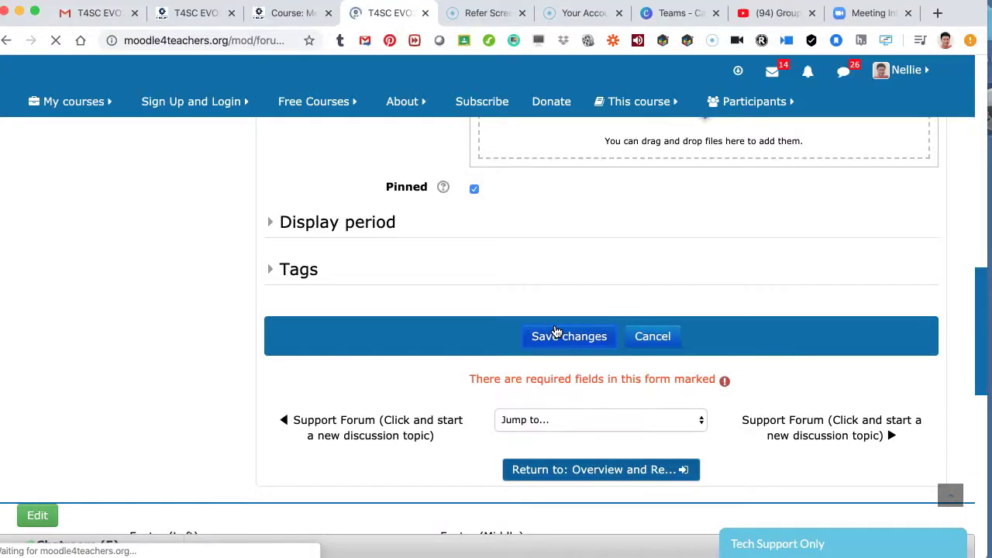
{"action": "scroll", "coordinate": [527, 325], "scroll_direction": "down", "scroll_amount": 10}
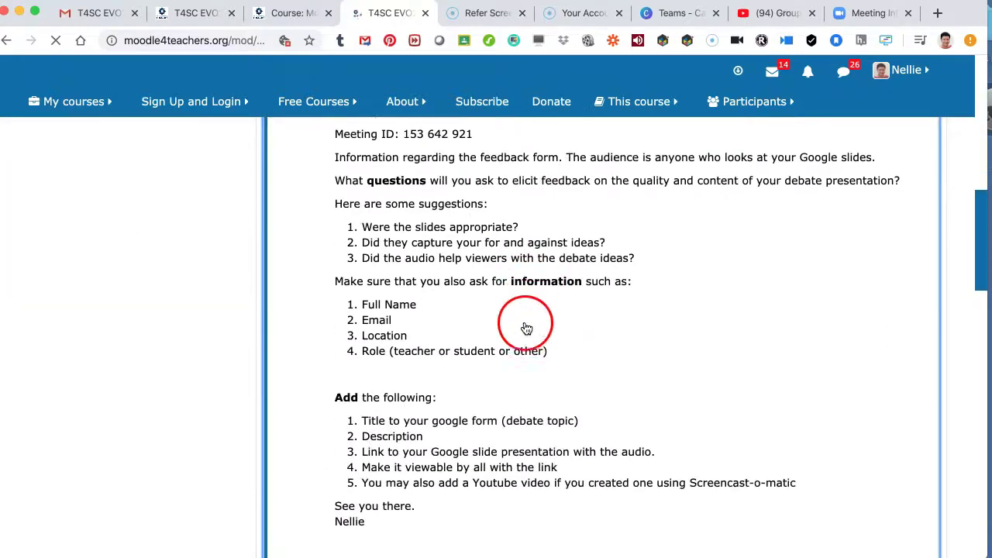
{"action": "scroll", "coordinate": [526, 329], "scroll_direction": "down", "scroll_amount": 10}
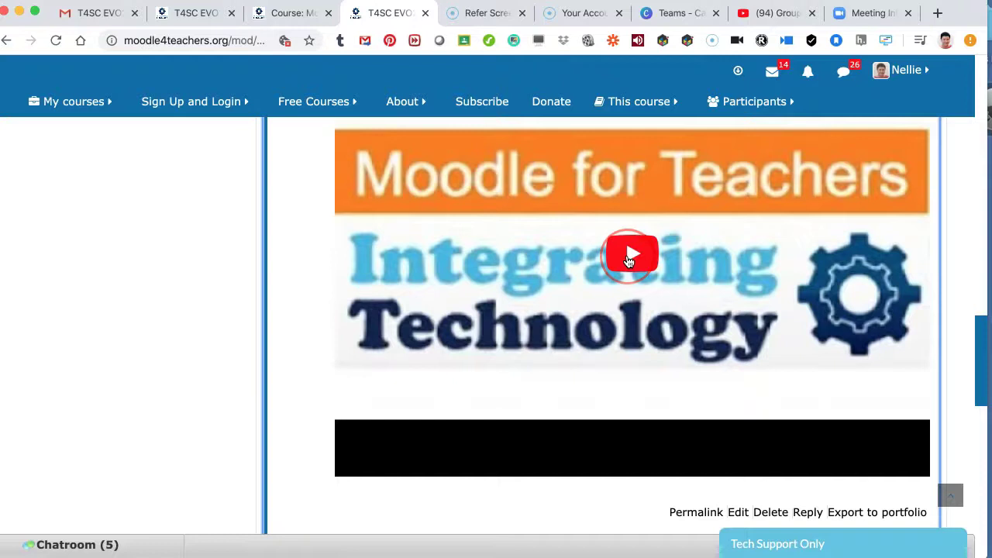
{"action": "scroll", "coordinate": [645, 284], "scroll_direction": "down", "scroll_amount": 2}
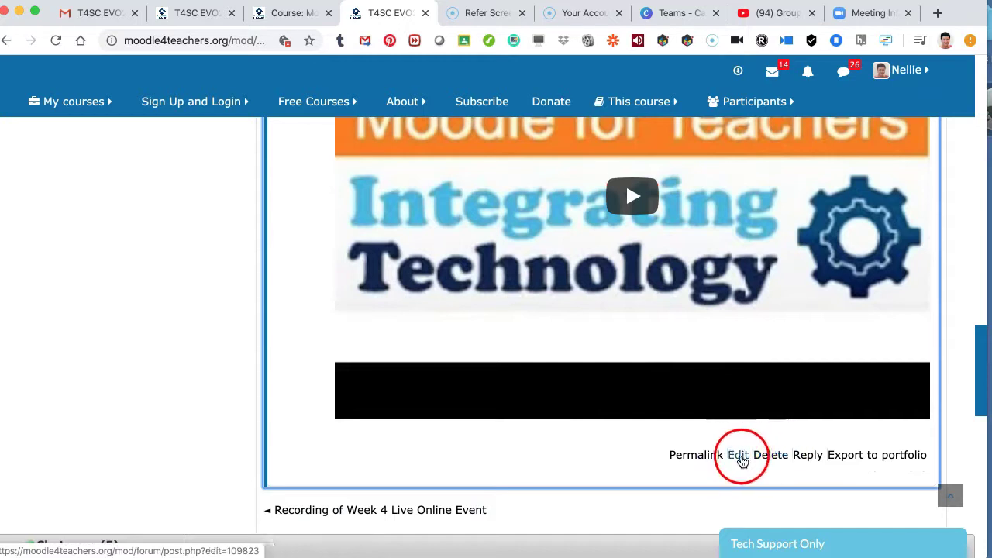
Edit the announcement again to delete the YouTube link below the signature, and save the post.
{"action": "left_click", "coordinate": [738, 457]}
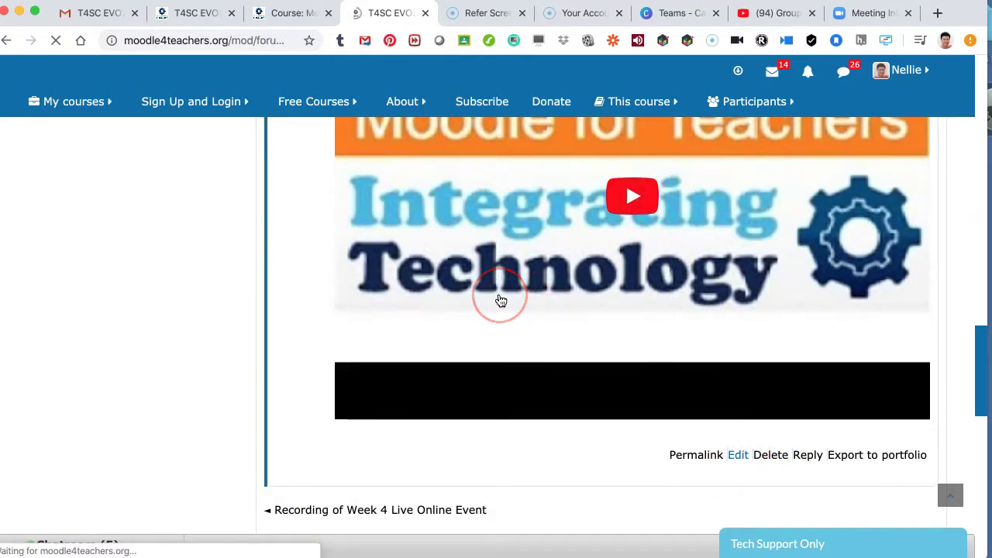
{"action": "scroll", "coordinate": [498, 299], "scroll_direction": "down", "scroll_amount": 5}
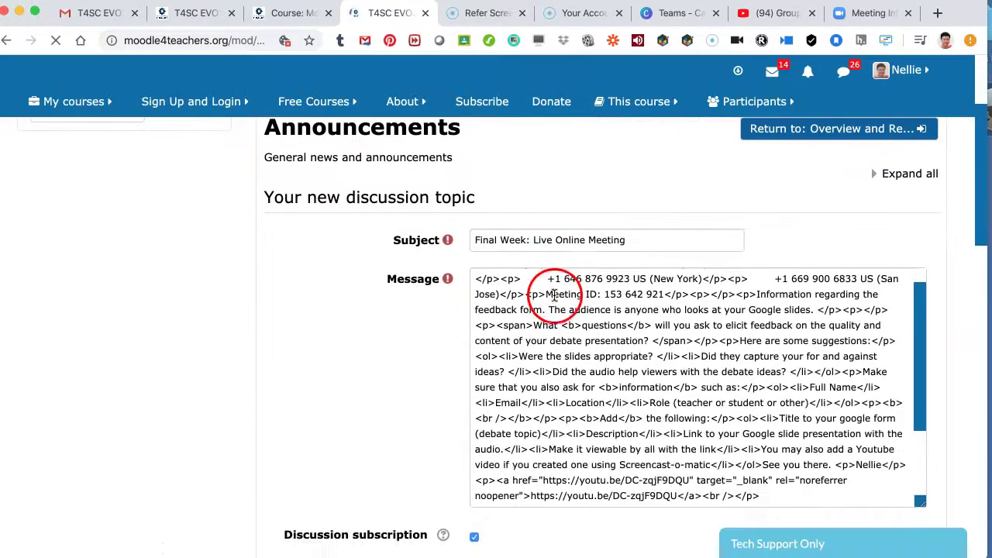
{"action": "scroll", "coordinate": [557, 289], "scroll_direction": "down", "scroll_amount": 3}
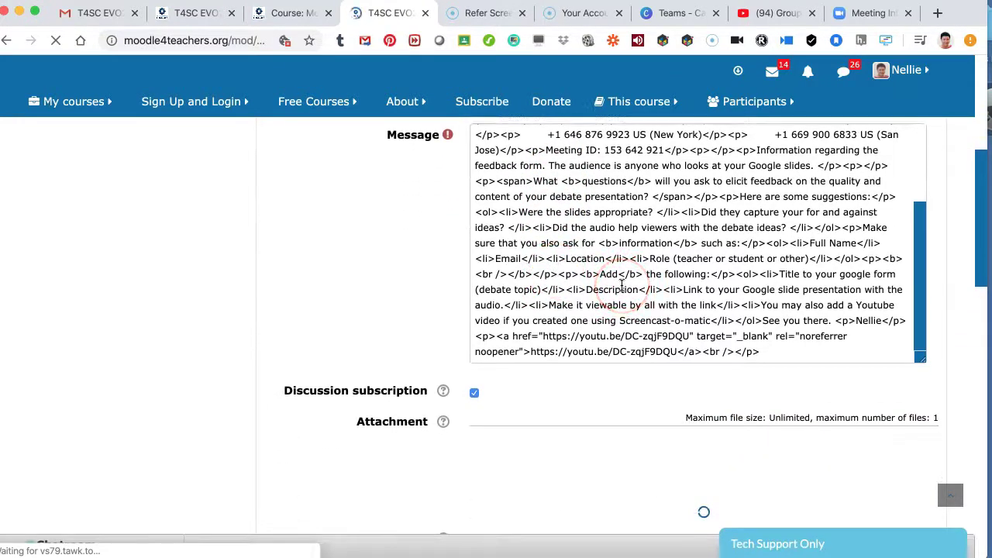
{"action": "scroll", "coordinate": [620, 286], "scroll_direction": "down", "scroll_amount": 10}
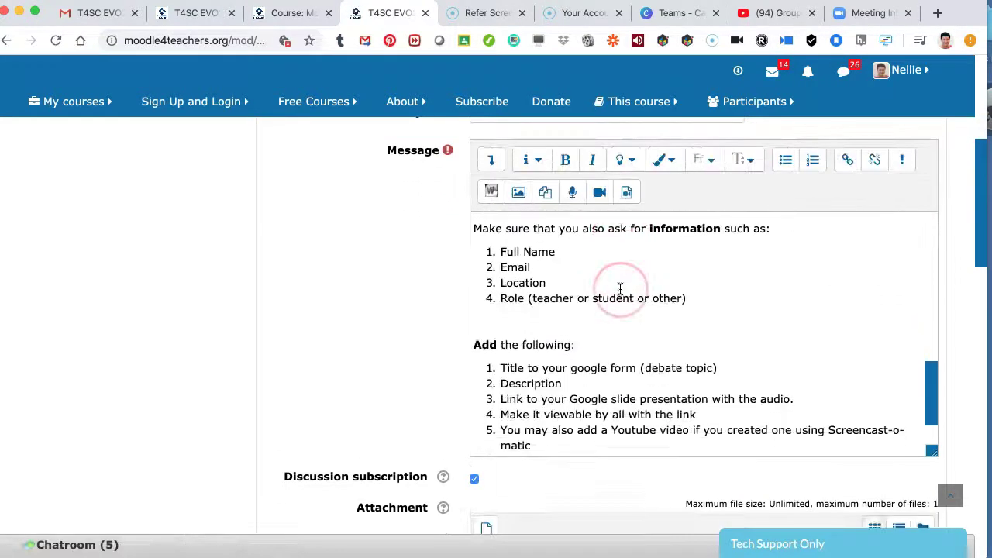
{"action": "scroll", "coordinate": [620, 287], "scroll_direction": "down", "scroll_amount": 3}
{"action": "left_click_drag", "start_coordinate": [661, 437], "coordinate": [472, 430]}
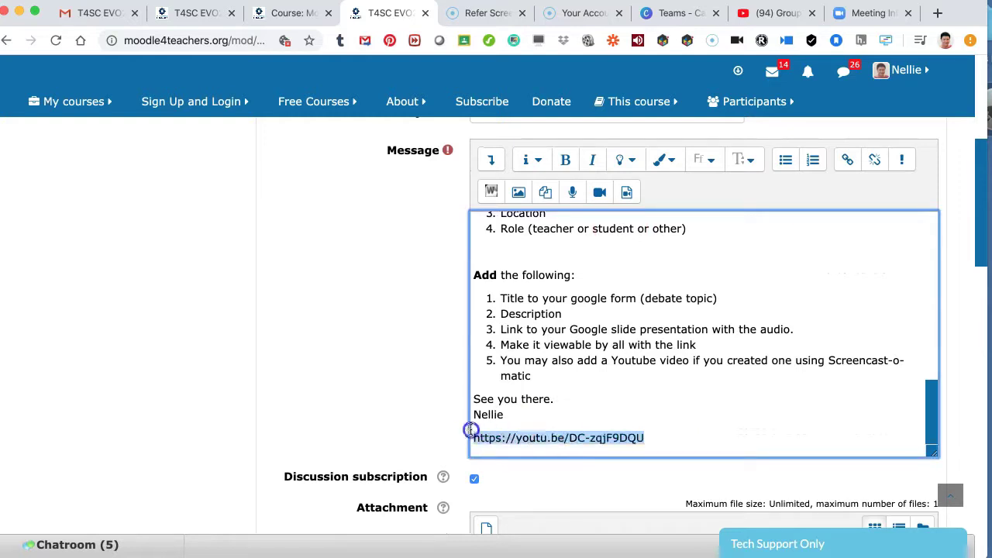
{"action": "key", "text": "BackSpace"}
{"action": "key", "text": "BackSpace"}
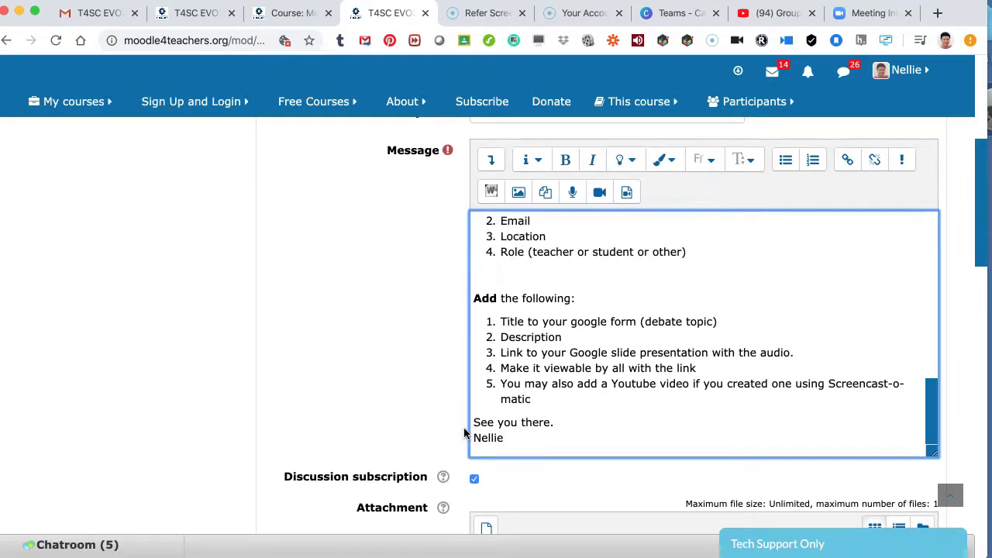
{"action": "scroll", "coordinate": [461, 432], "scroll_direction": "down", "scroll_amount": 10}
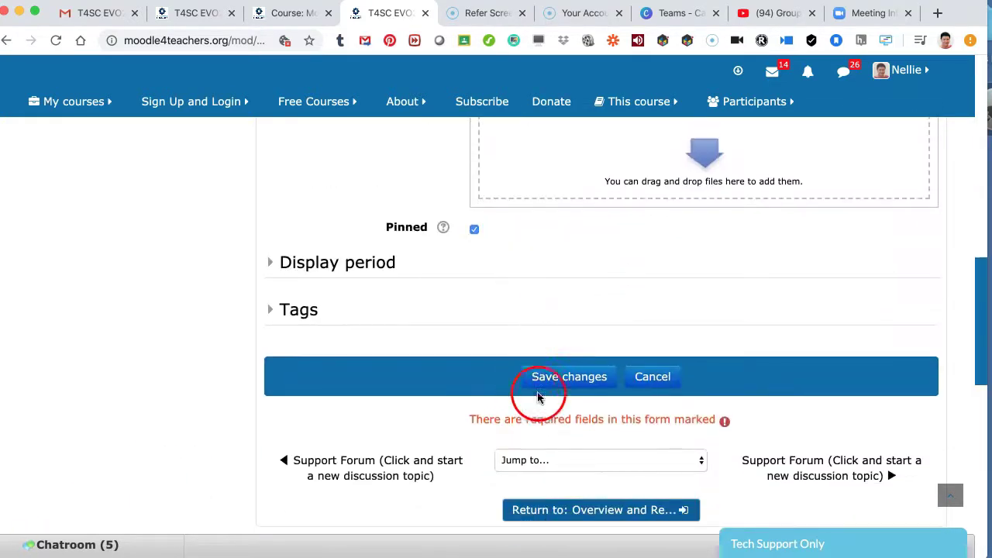
{"action": "left_click", "coordinate": [564, 387]}
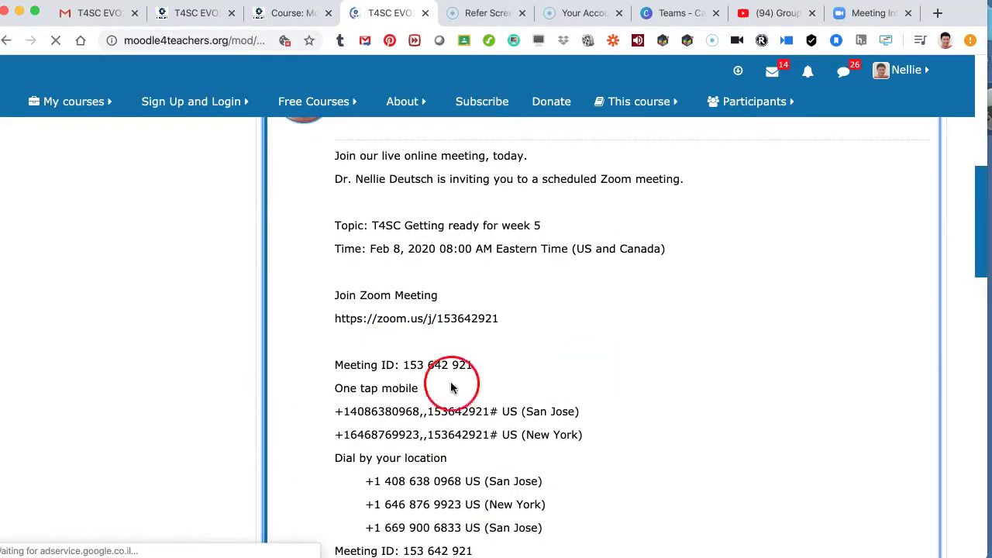
Return to the "Tools for Student Collaboration EVO20" course page and examine the Hyperlinking instructions in its overview section.
{"action": "scroll", "coordinate": [395, 374], "scroll_direction": "up", "scroll_amount": 10}
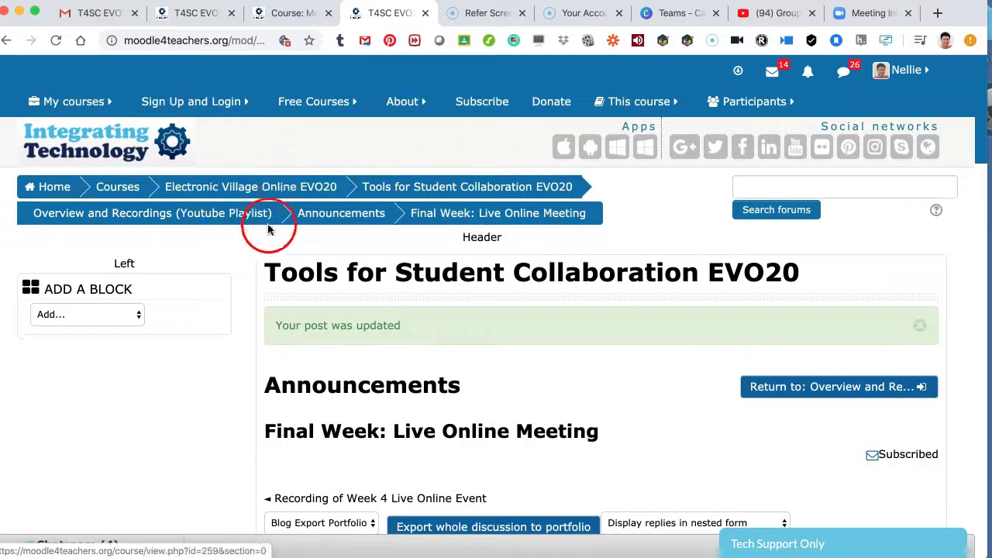
{"action": "left_click", "coordinate": [485, 187]}
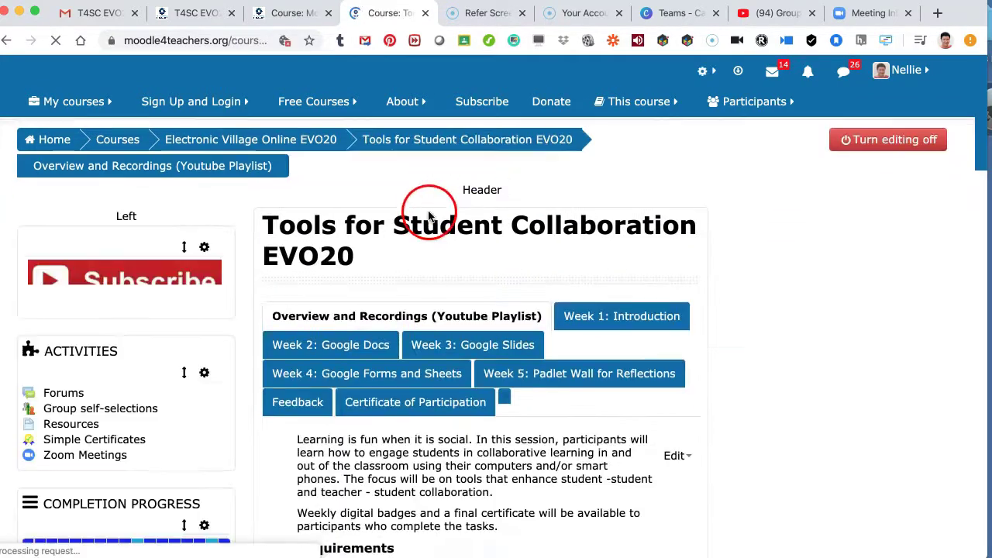
{"action": "scroll", "coordinate": [411, 248], "scroll_direction": "down", "scroll_amount": 10}
{"action": "scroll", "coordinate": [403, 267], "scroll_direction": "down", "scroll_amount": 6}
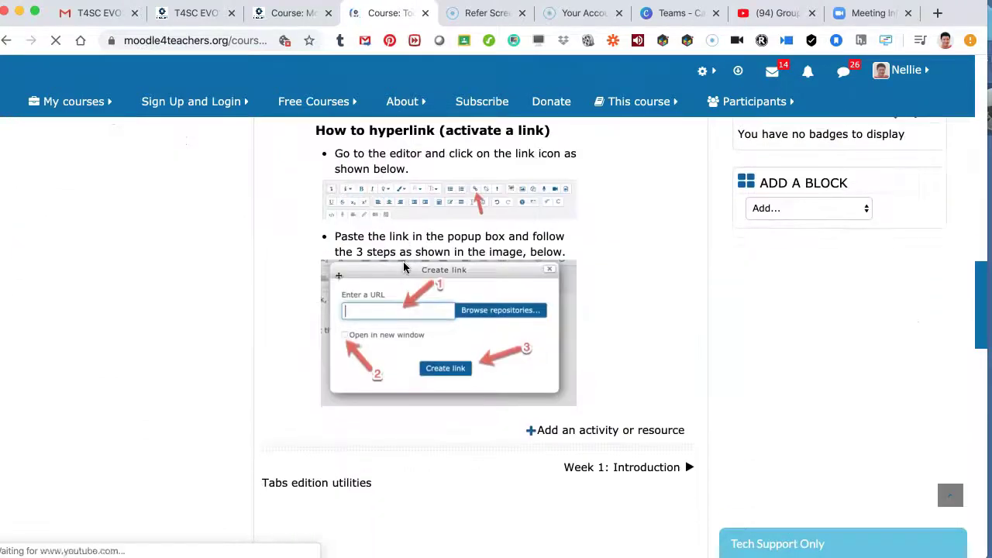
{"action": "scroll", "coordinate": [400, 223], "scroll_direction": "up", "scroll_amount": 1}
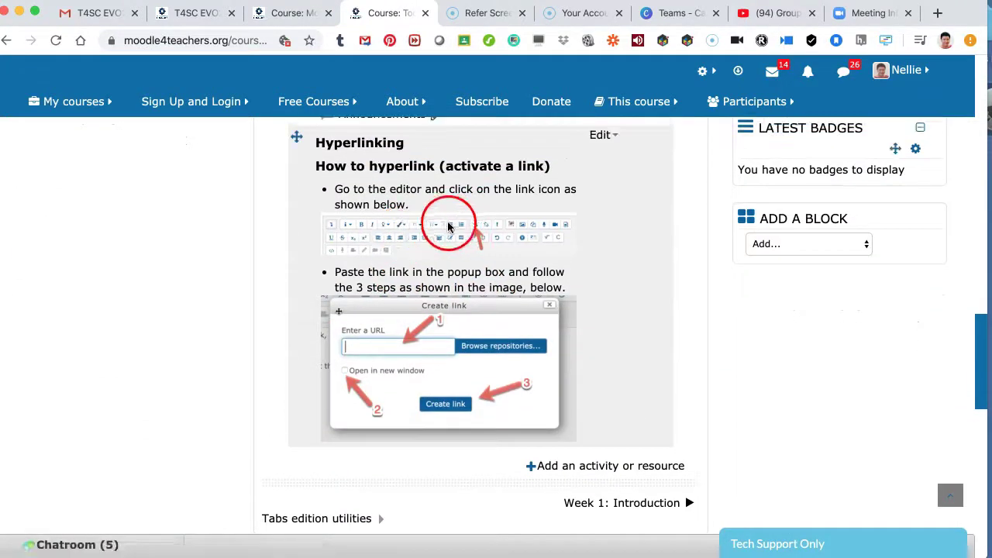